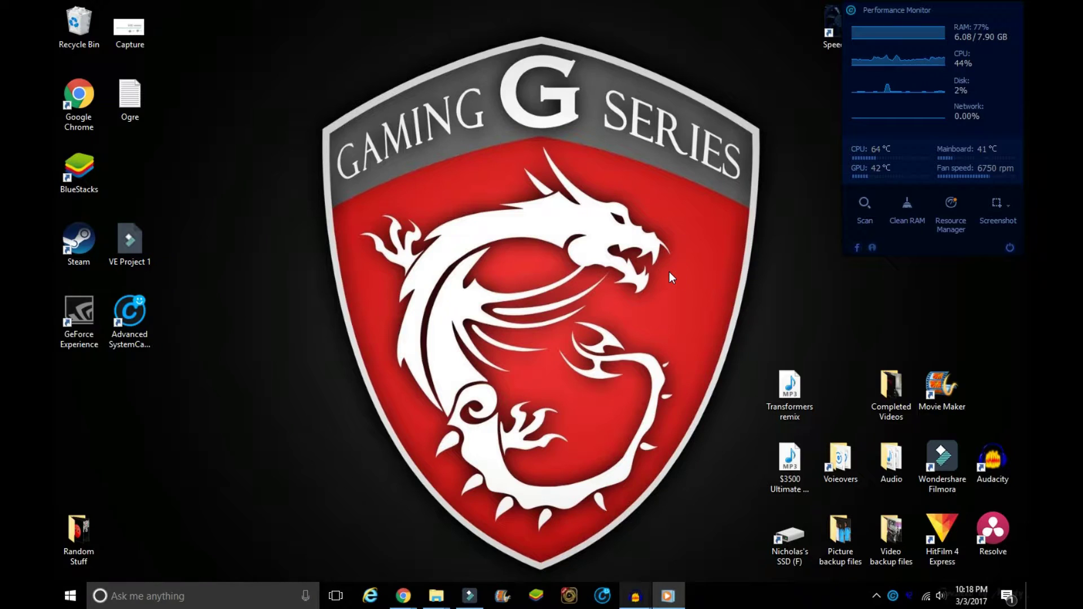
- Open the Properties of the USB PnP Sound Device microphone from the Recording tab
left_click_drag(276, 51, 490, 134)
left_click(412, 145)
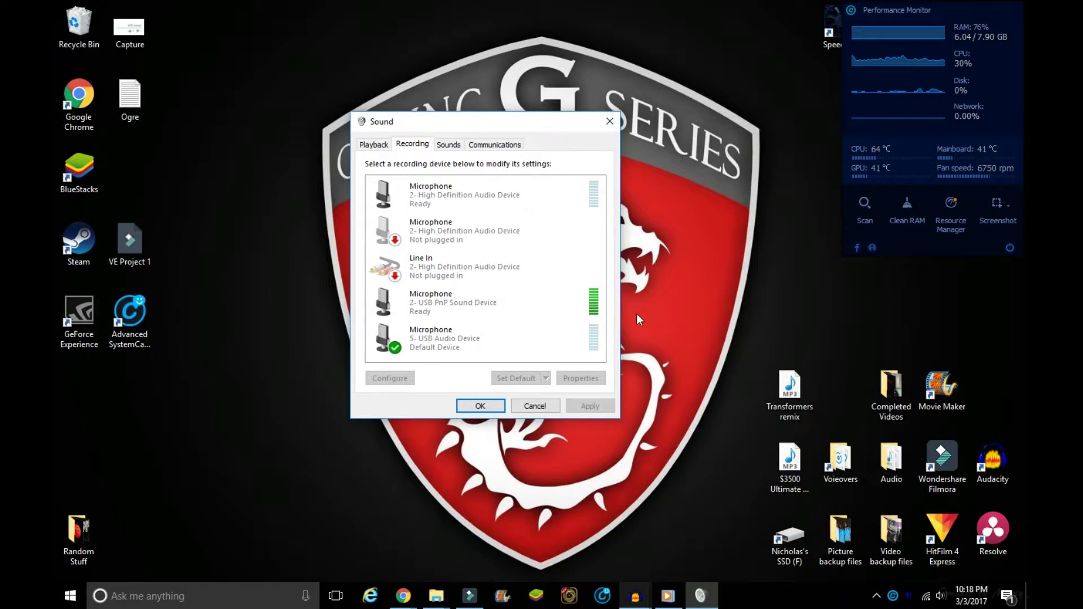
left_click(564, 308)
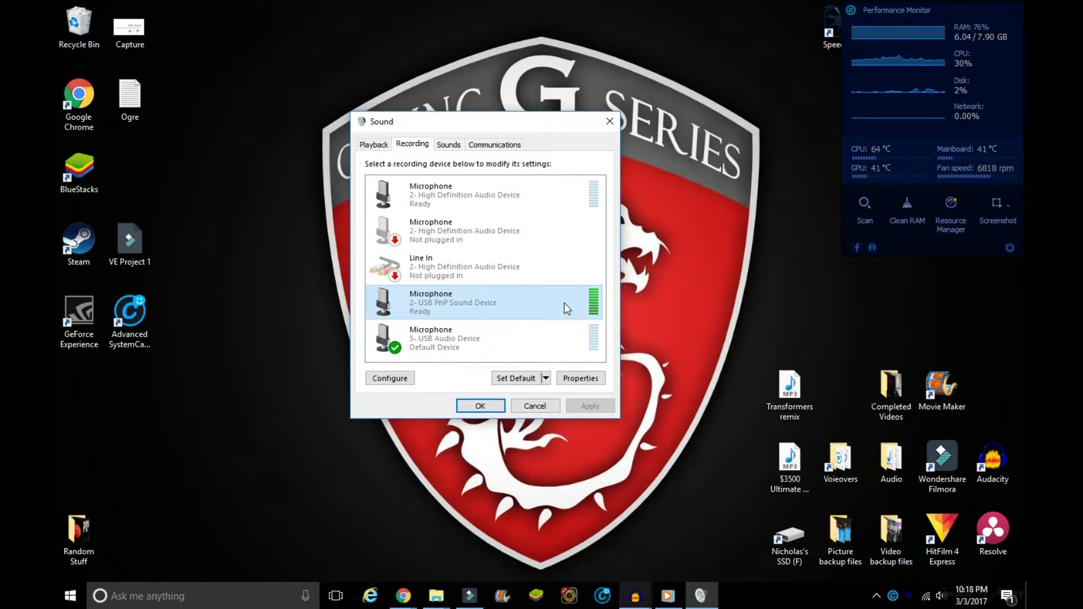
left_click(581, 378)
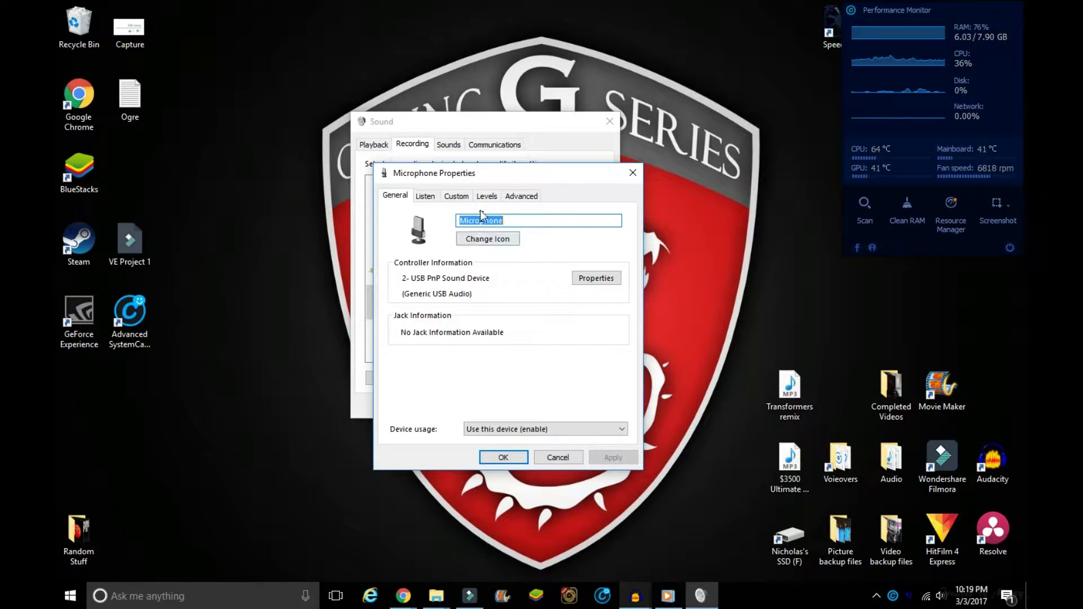
- Confirm its Levels input is at 100, close Properties, then select the USB Audio Device microphone
left_click(484, 197)
mouse_move(503, 237)
left_mouse_down()
mouse_move(427, 237)
mouse_move(502, 238)
left_mouse_up()
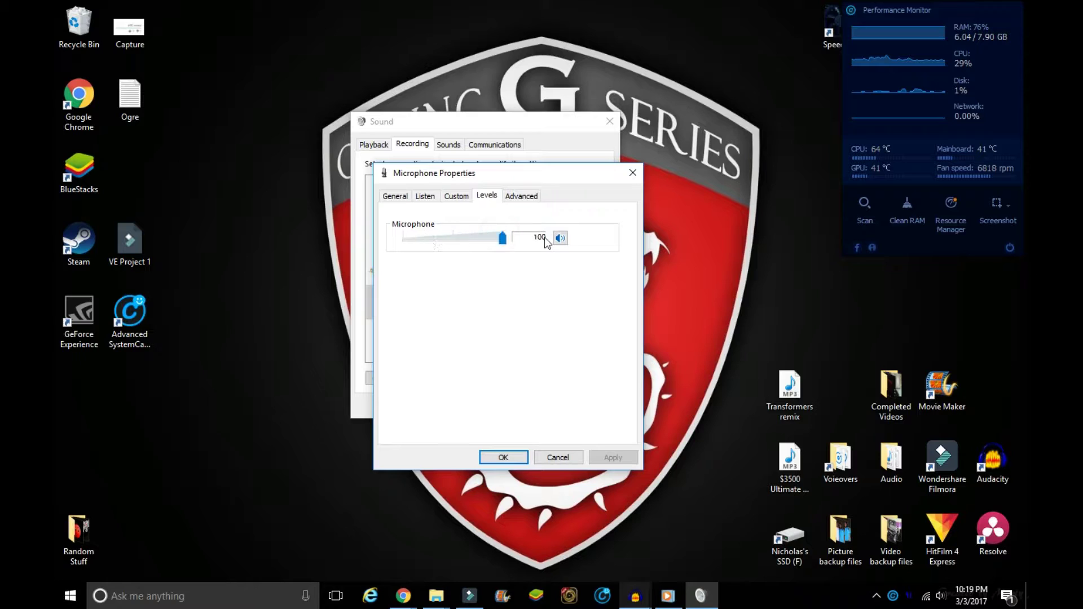
left_click(495, 455)
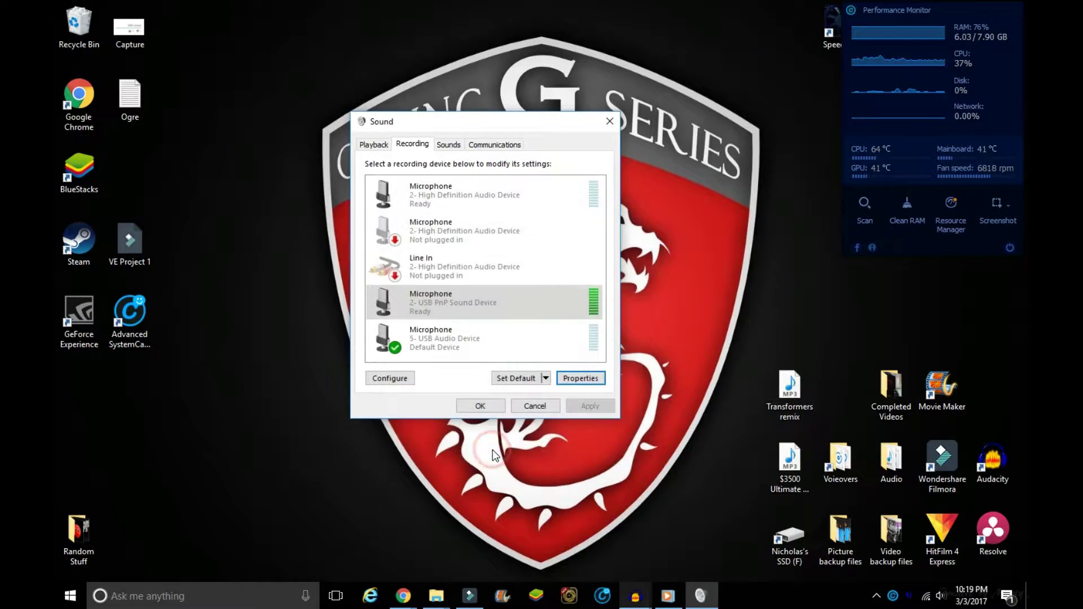
left_click(502, 333)
left_click(508, 310)
left_click(510, 347)
left_click(510, 310)
left_click(522, 378)
left_click(533, 341)
left_click(530, 378)
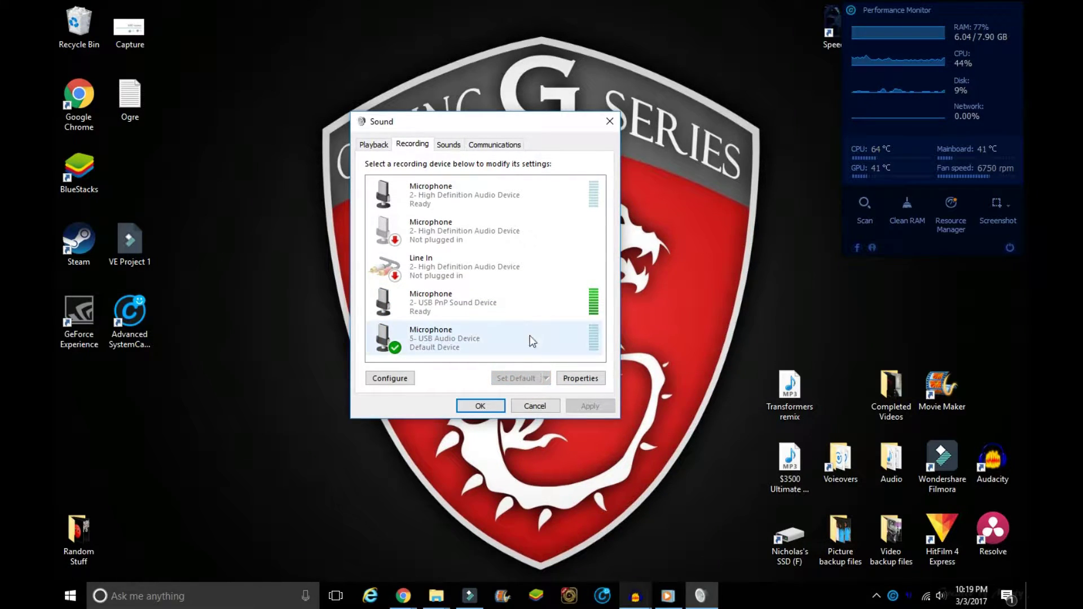
left_click(529, 308)
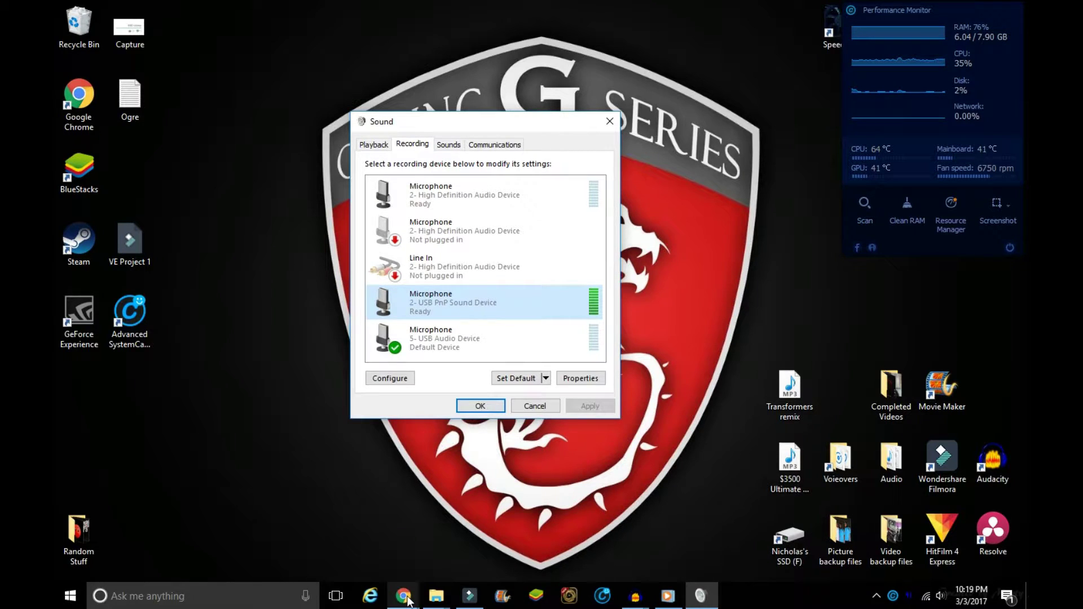
- Load cstimer.net in a new Chrome tab
mouse_move(404, 596)
left_click(455, 560)
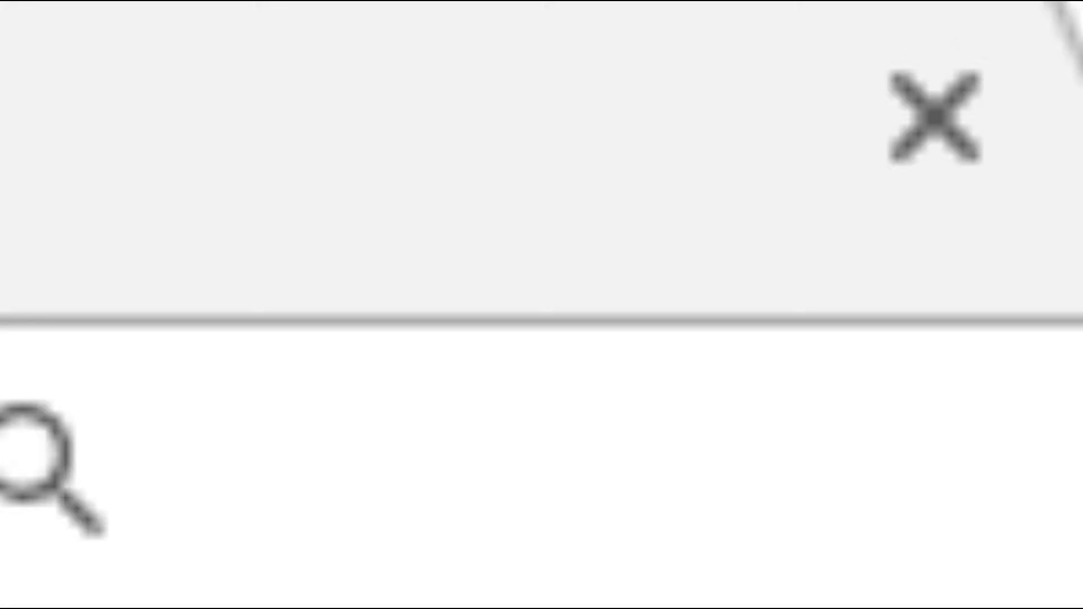
type("cstimer")
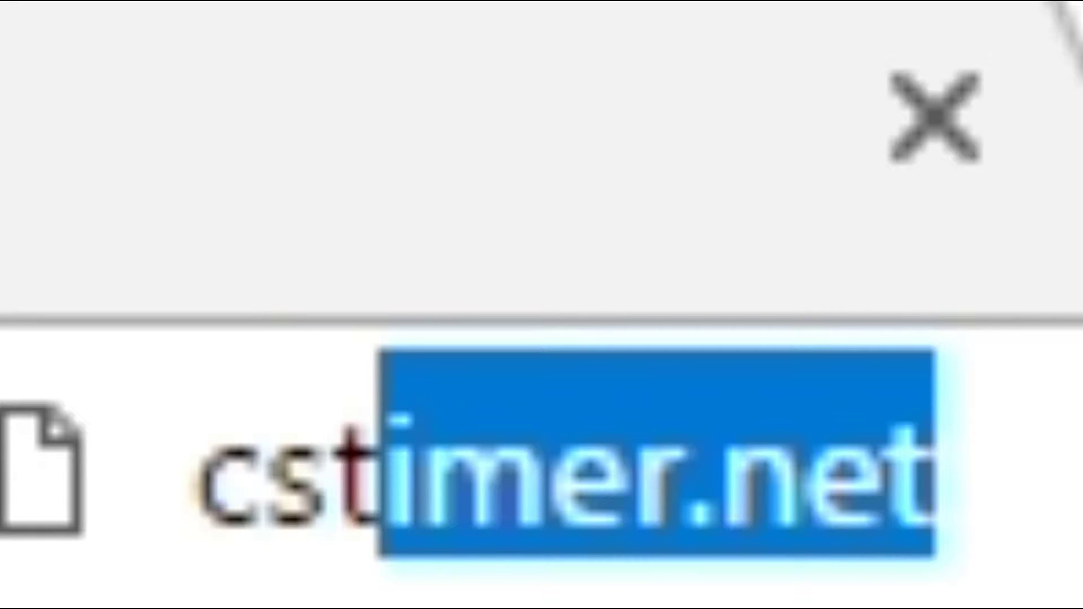
type(".net")
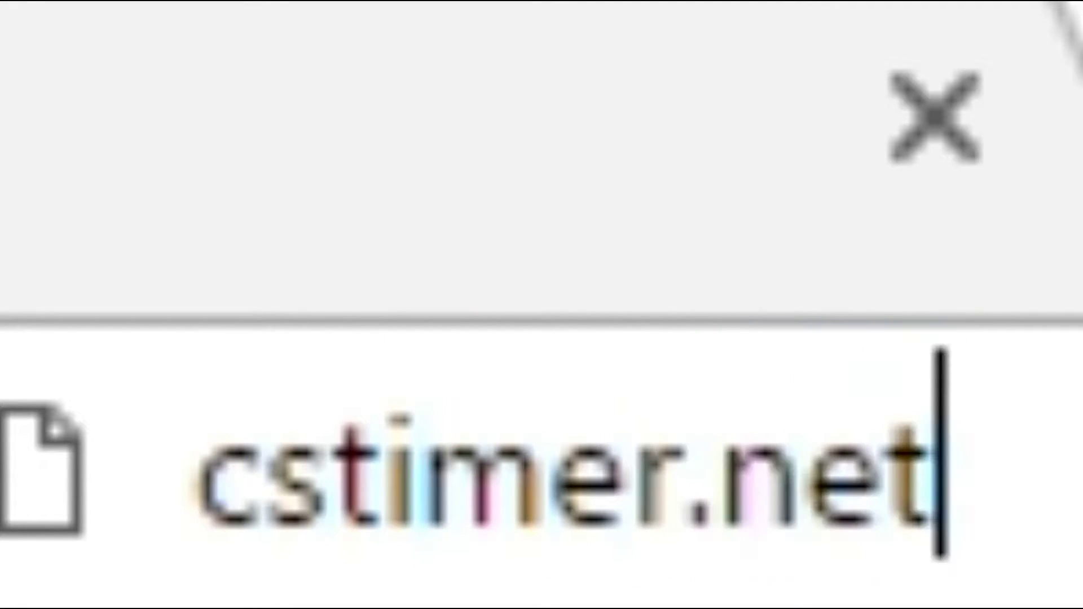
key("Return")
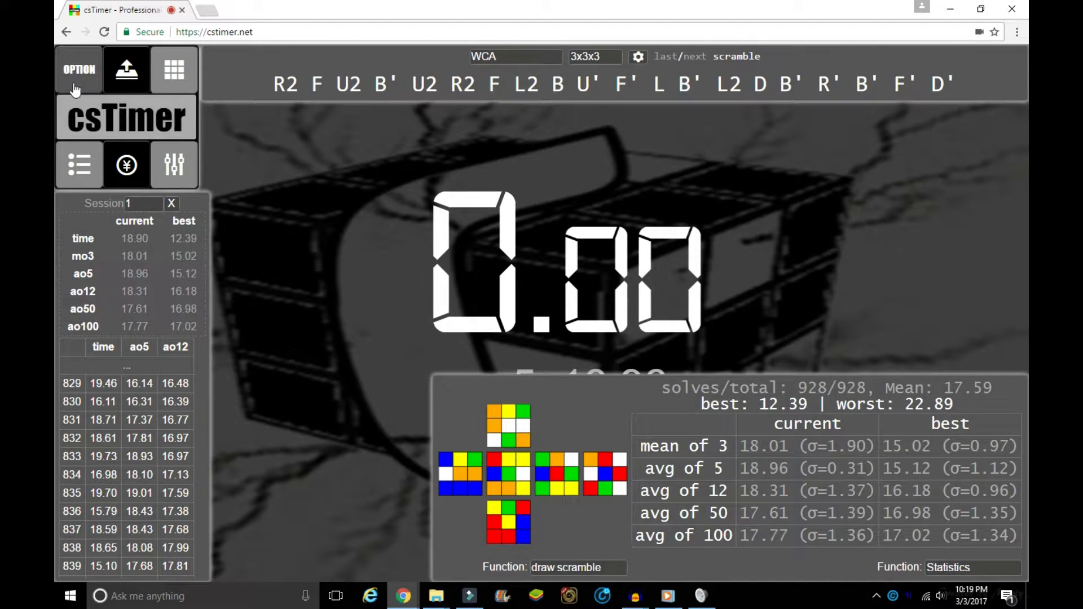
- In the timer options, set 'entering in times with' to stackmat and save
left_click(85, 79)
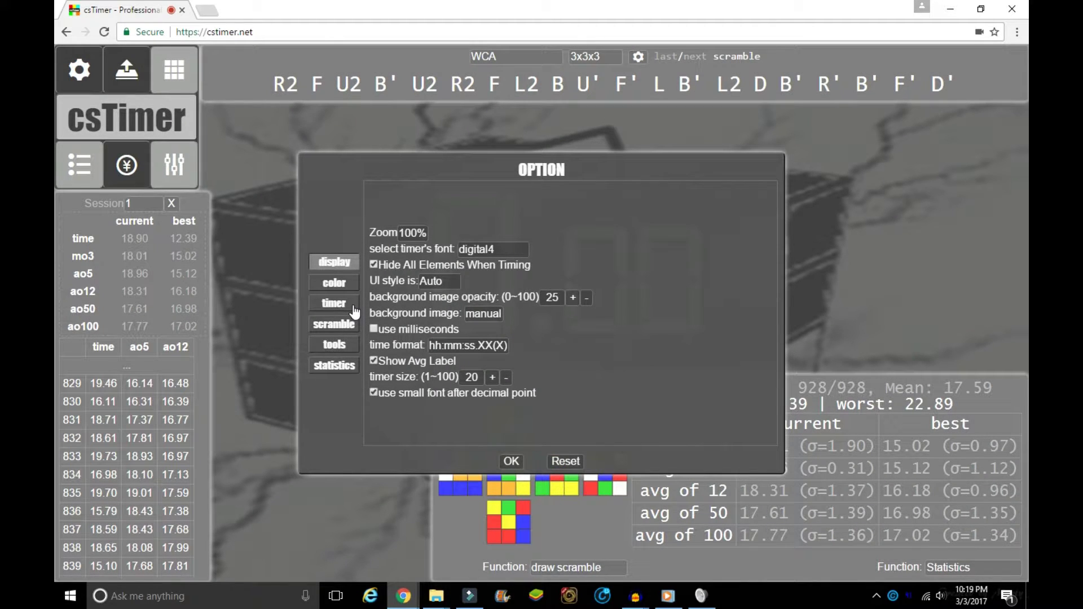
left_click(353, 308)
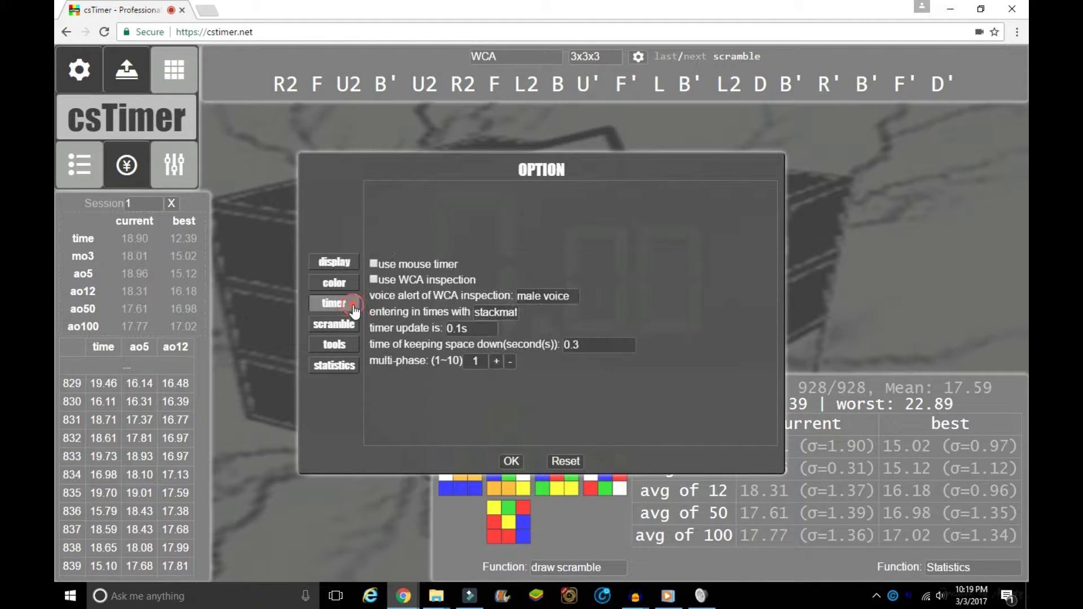
left_click(494, 316)
left_click(503, 354)
left_click(511, 457)
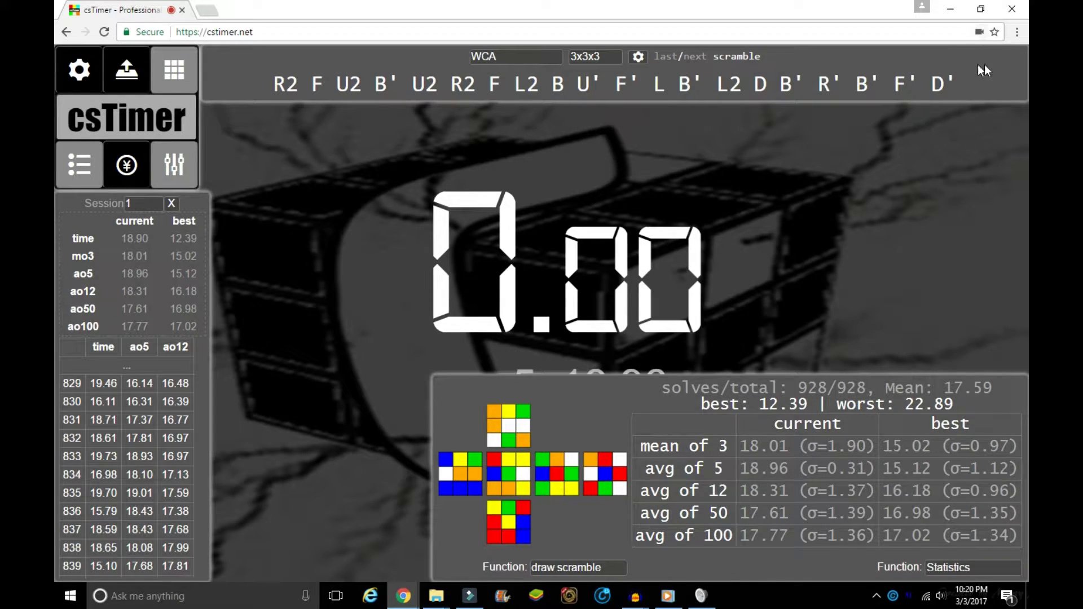
- Keep allowing cstimer.net microphone access and select Microphone (2- USB PnP Sound Device)
left_click(978, 33)
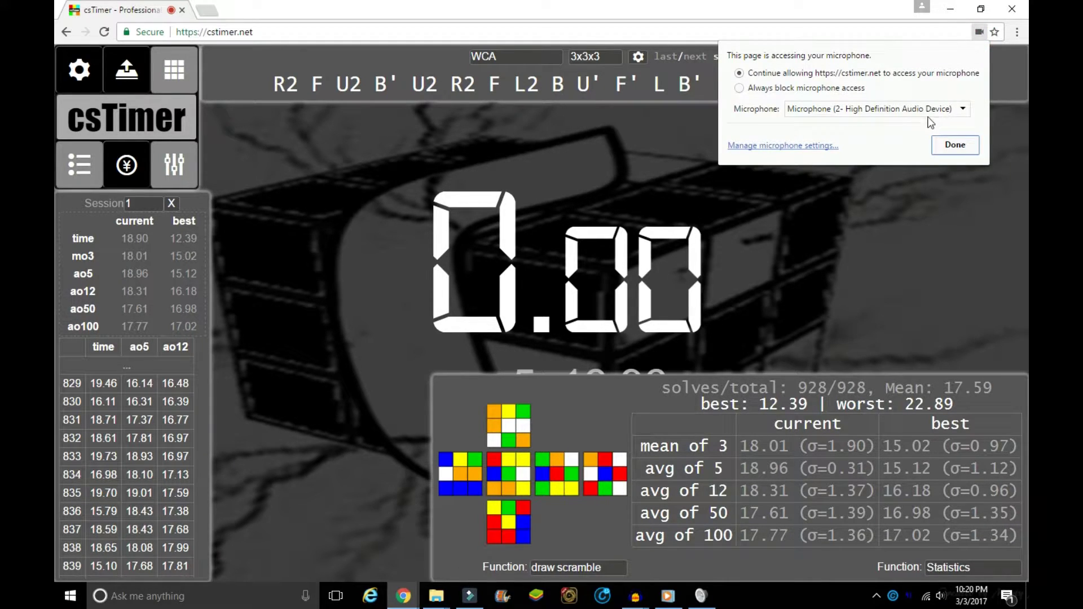
left_click(787, 87)
left_click(785, 73)
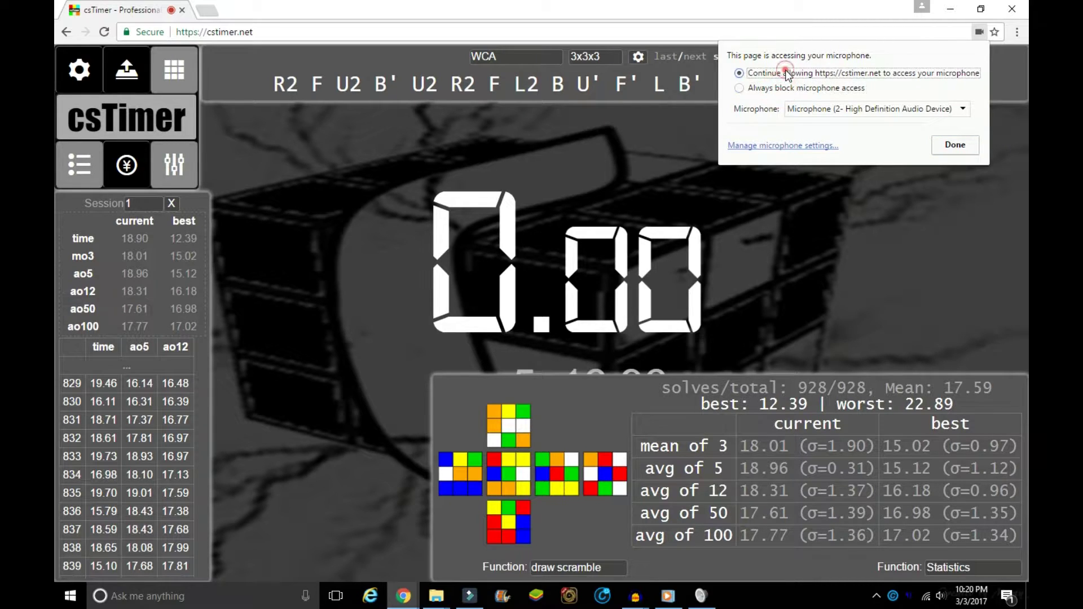
left_click(829, 110)
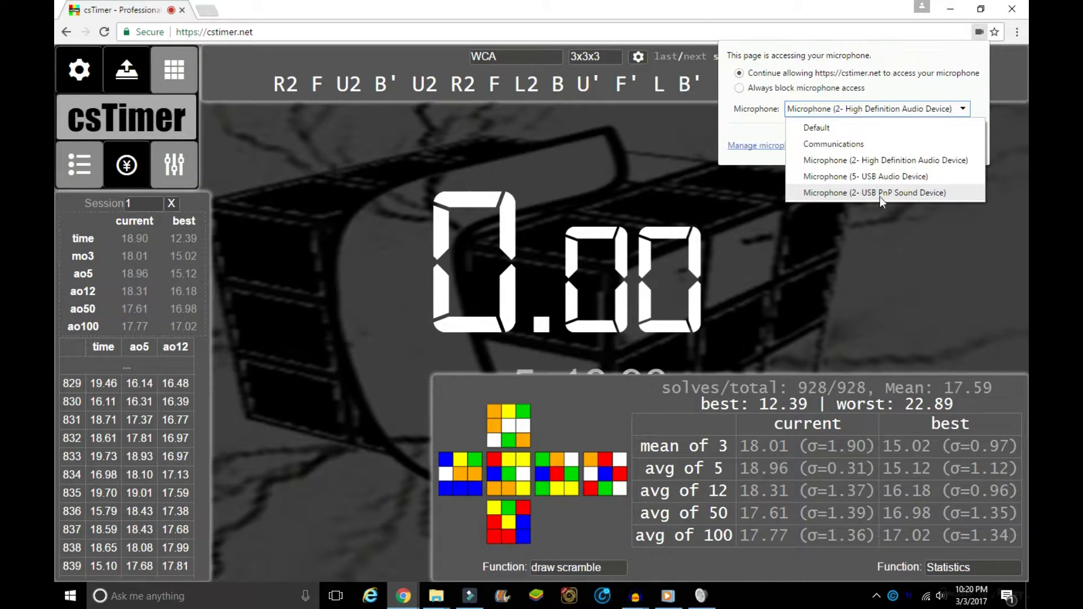
left_click(902, 193)
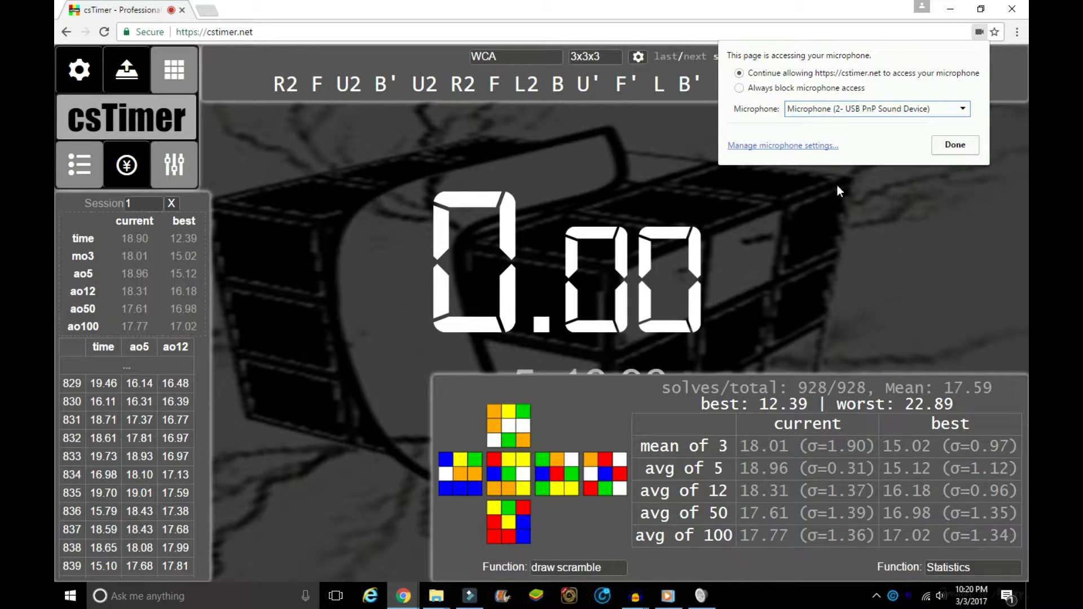
left_click(966, 147)
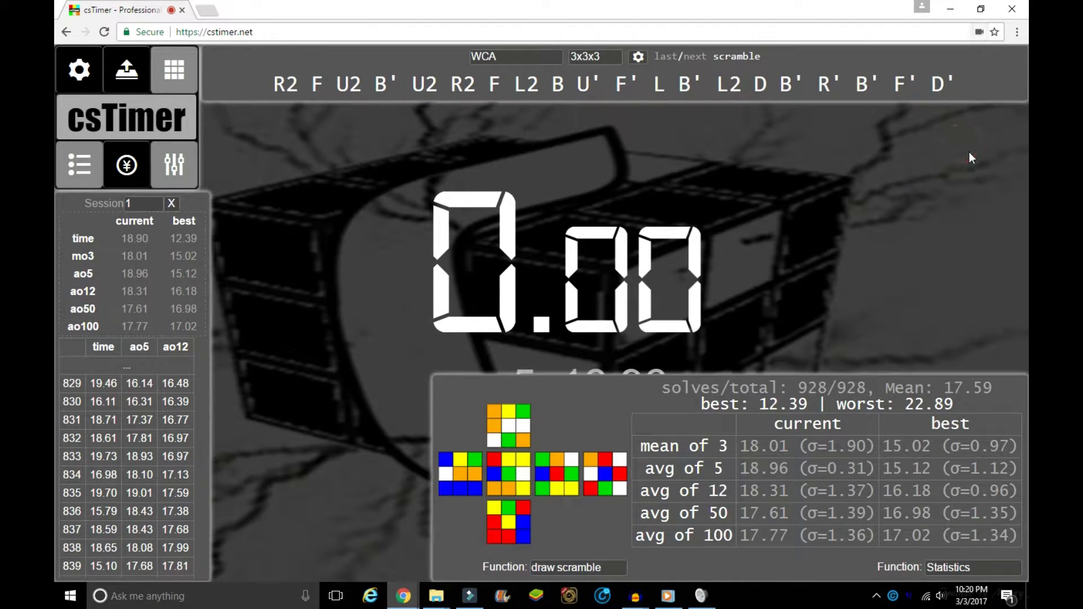